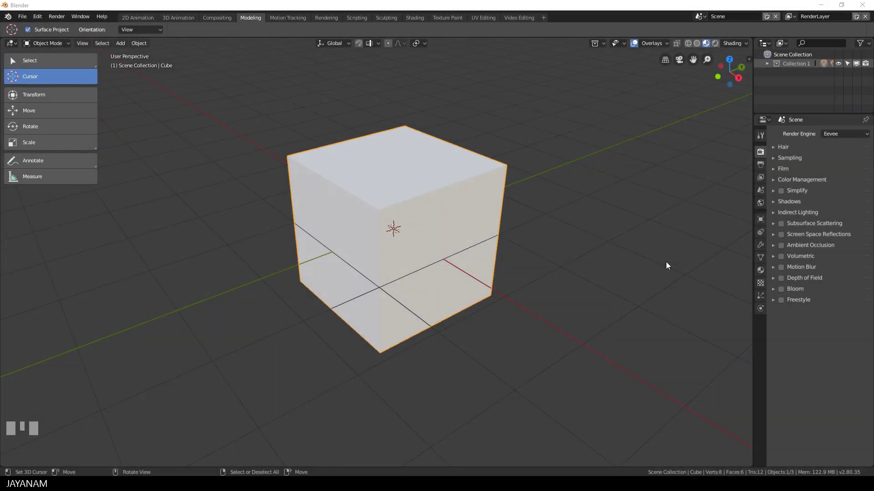
Add a level 3 Subdivision Surface modifier to the cube and apply it
scroll(667, 265, "up", 1)
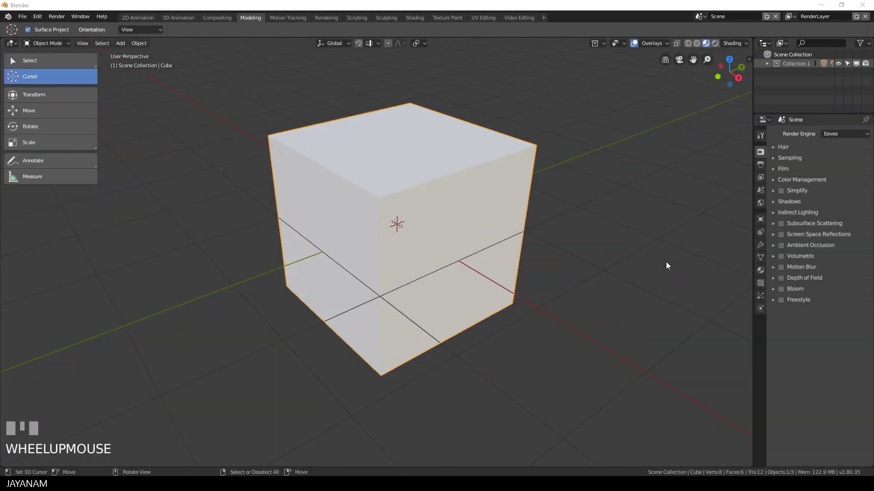
scroll(539, 261, "down", 3)
middle_click_drag(547, 274, 551, 268)
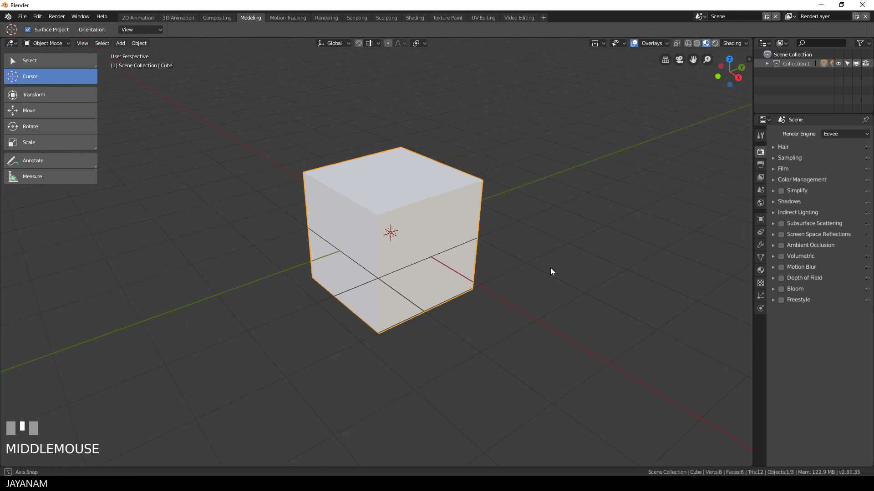
right_click(452, 236)
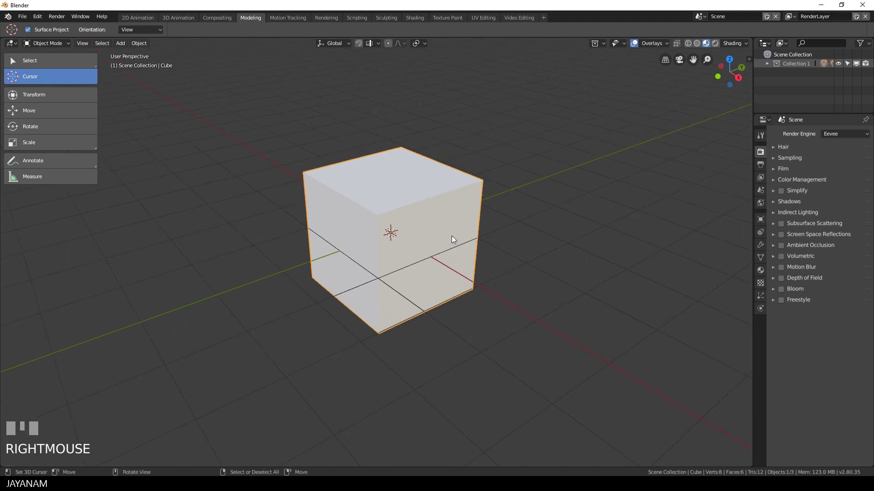
key("ctrl")
key("ctrl+3")
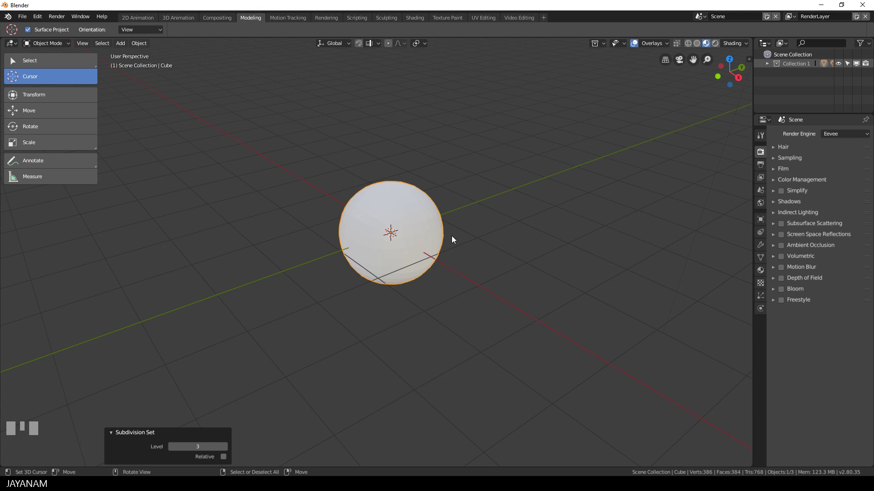
left_click(759, 246)
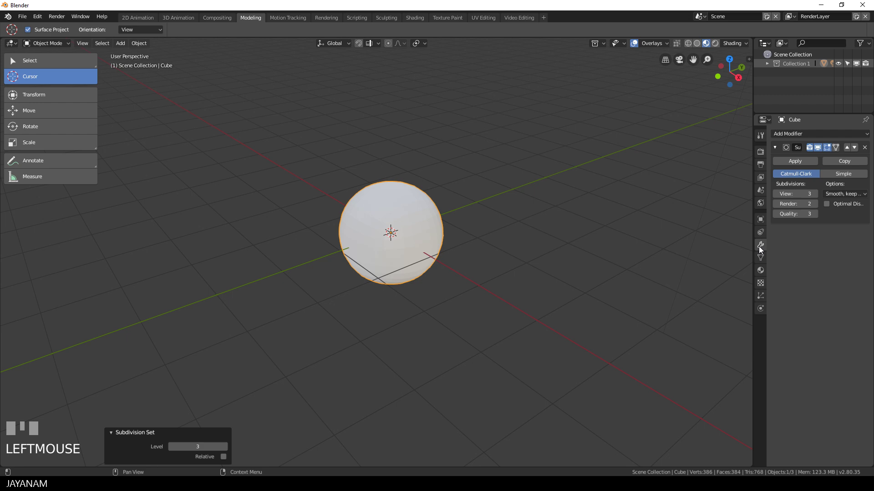
left_click(794, 162)
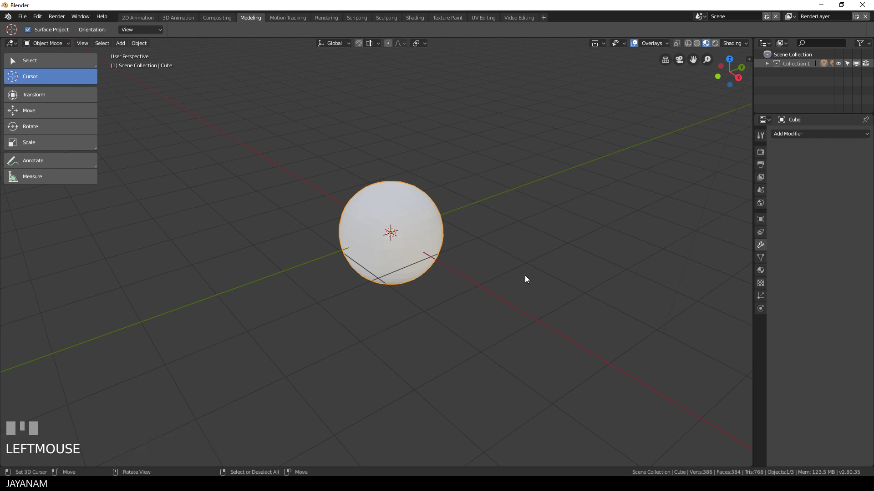
Add a Monkey mesh and apply a level 3 Subdivision Surface modifier to it
key("shift+a")
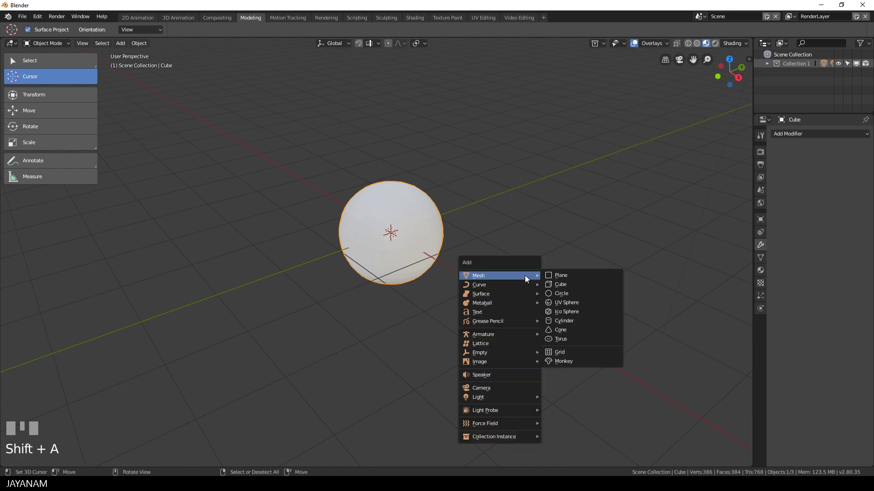
left_click(576, 360)
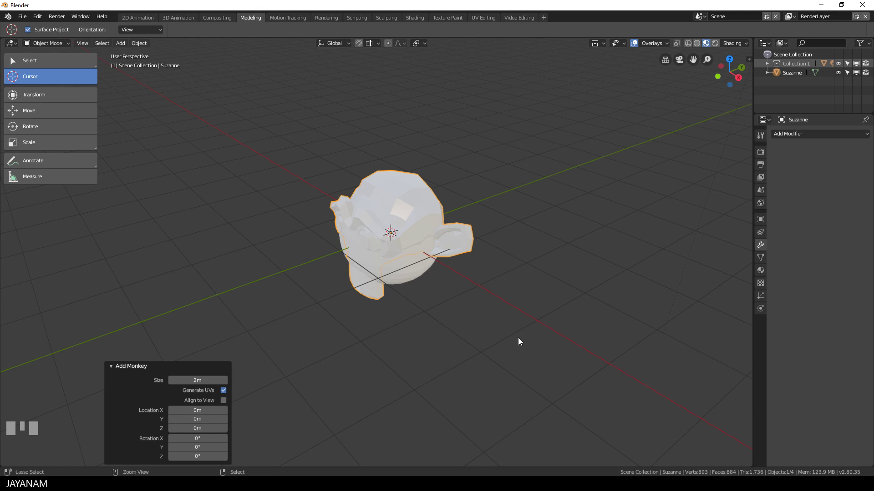
key("ctrl+3")
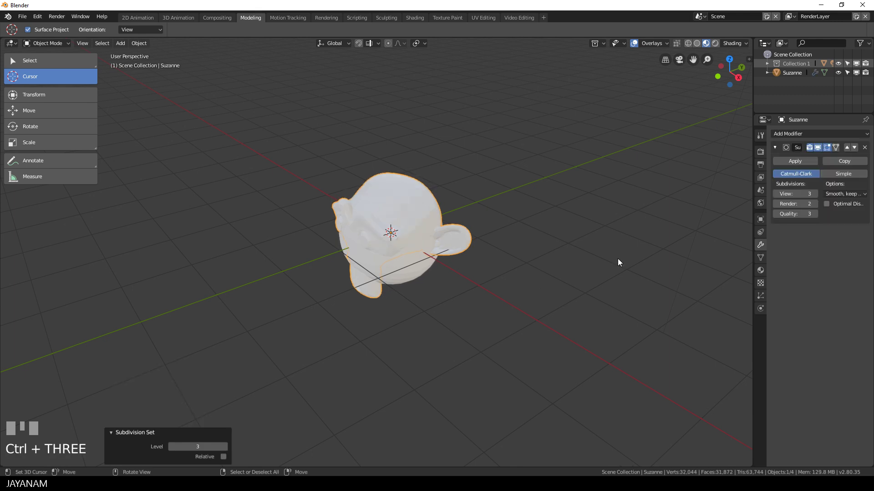
left_click(794, 161)
Duplicate the monkey head and move the copy about 3.05 m along the X axis
middle_click_drag(509, 300, 551, 292)
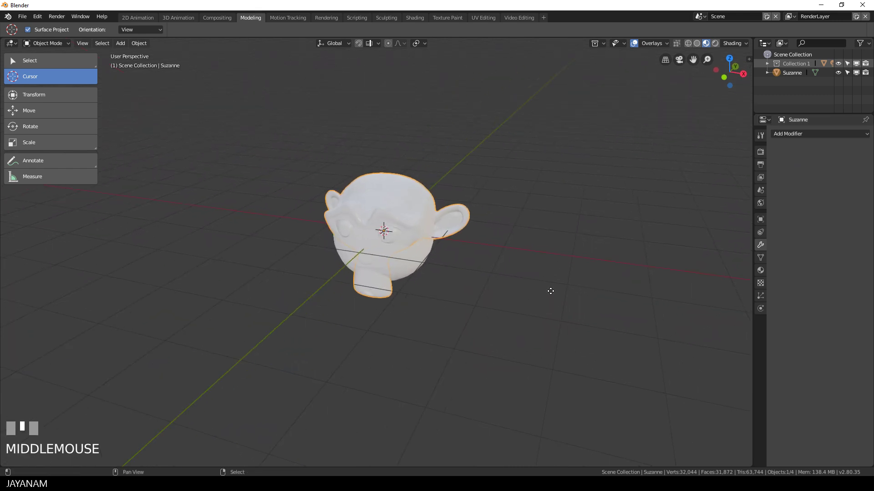
key("shift+d")
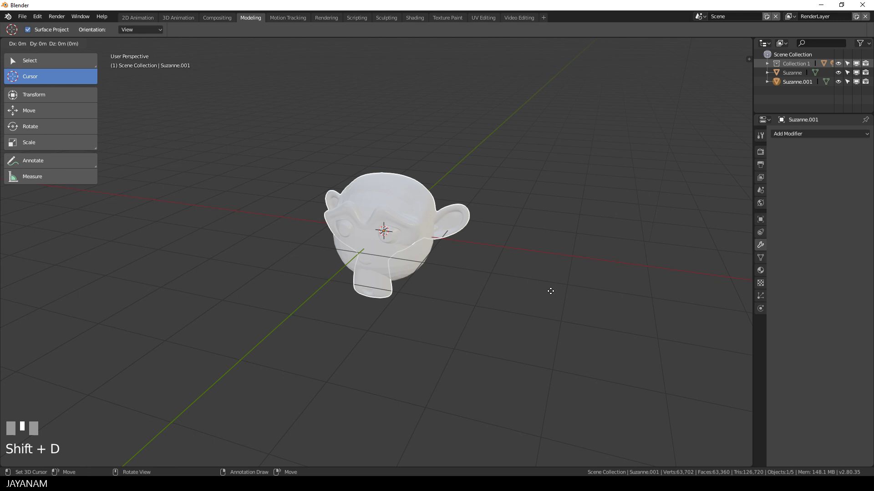
key("x")
left_click(628, 332)
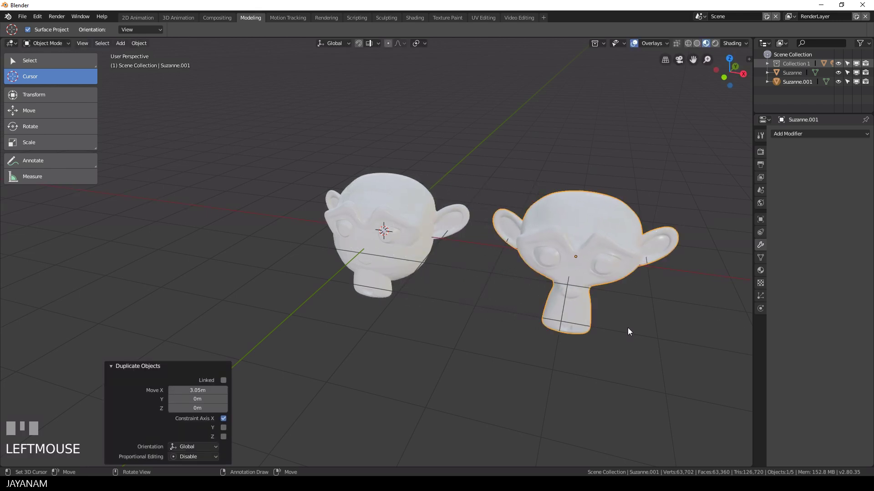
Add a Shrinkwrap modifier to the original monkey head with the Cube sphere as target, and apply it
scroll(514, 214, "up", 2)
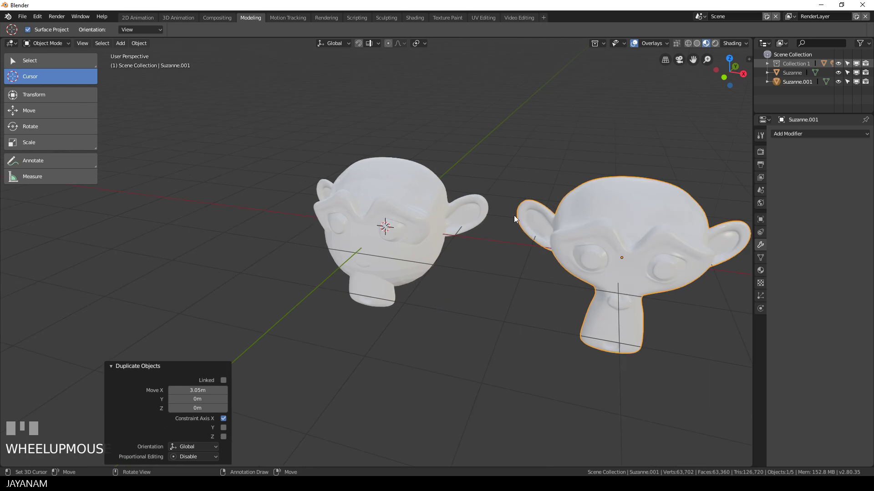
right_click(470, 210)
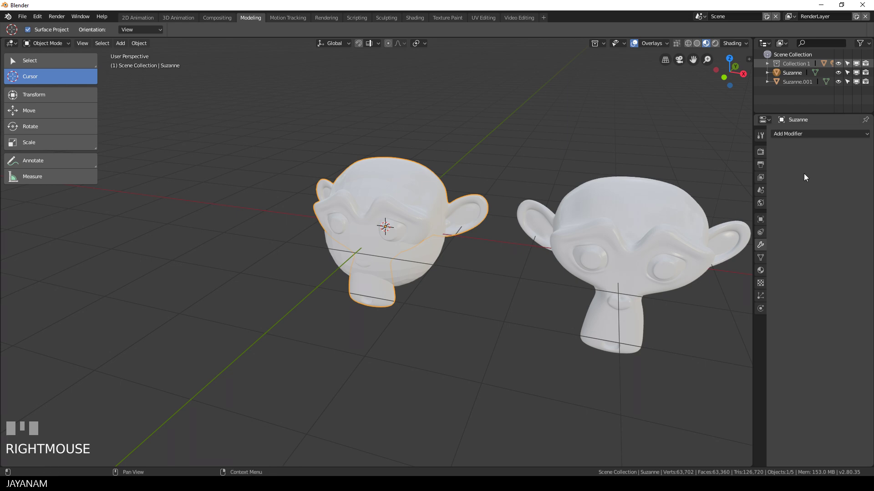
left_click(801, 134)
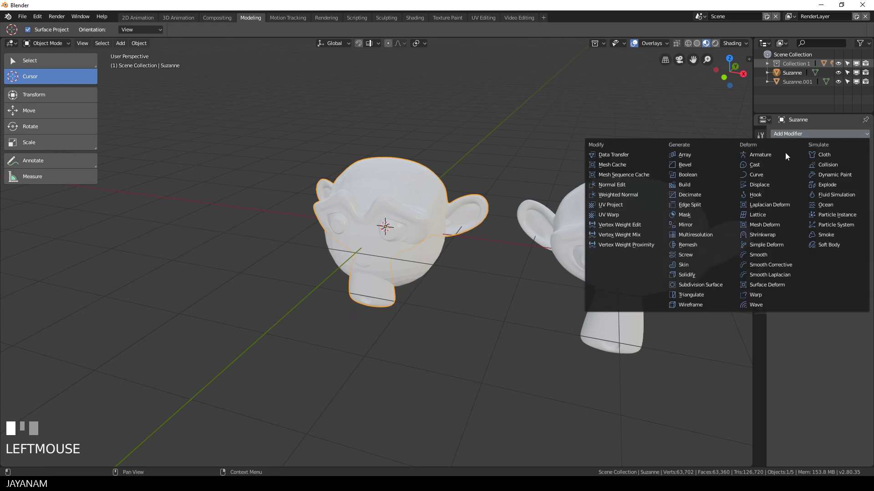
left_click(772, 235)
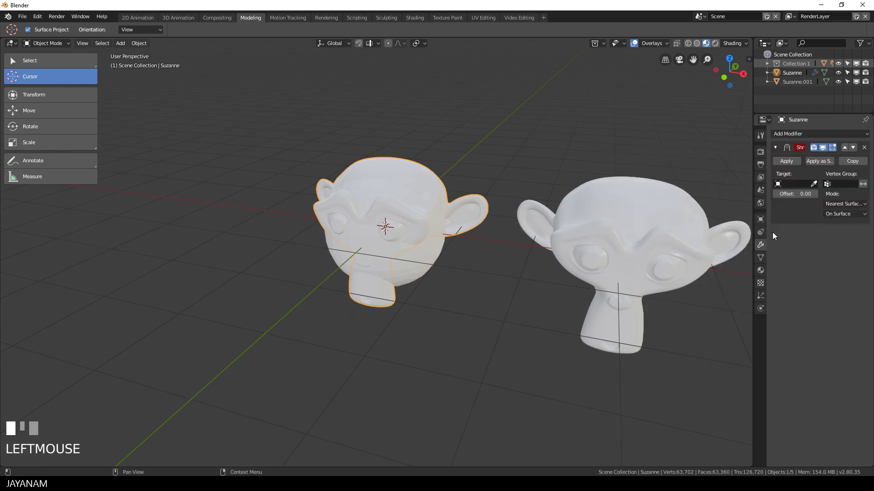
left_click(814, 183)
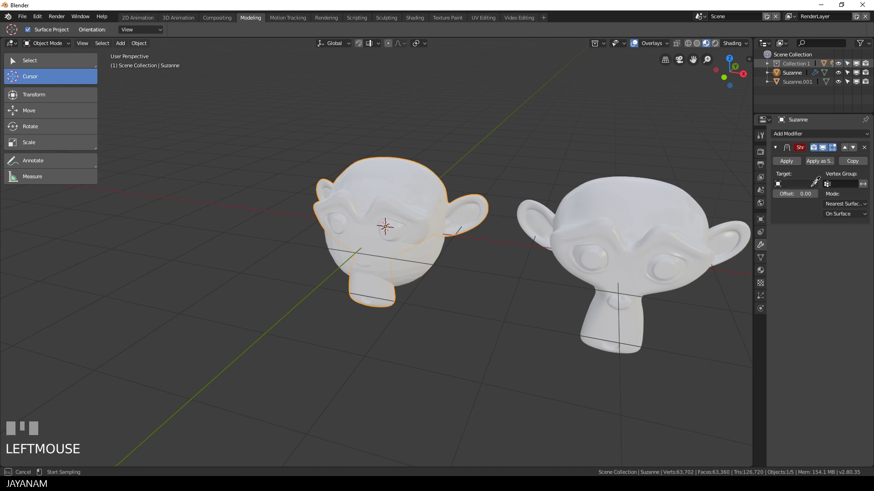
left_click(428, 258)
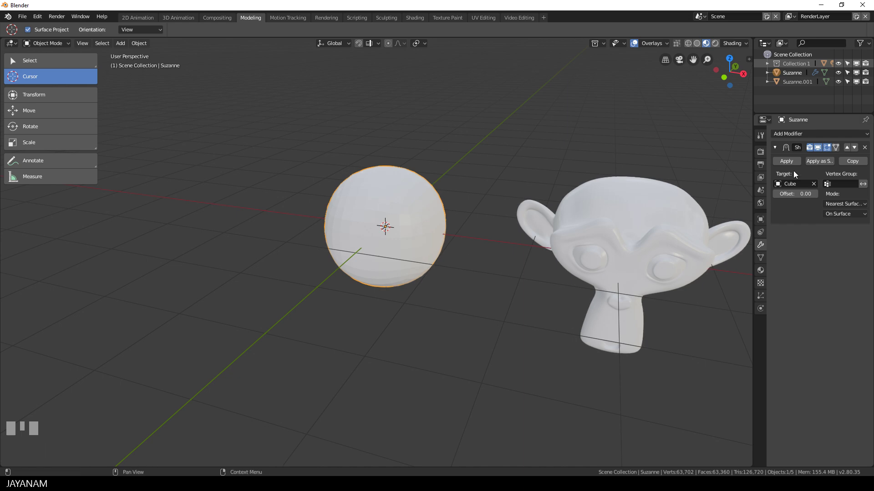
left_click(786, 161)
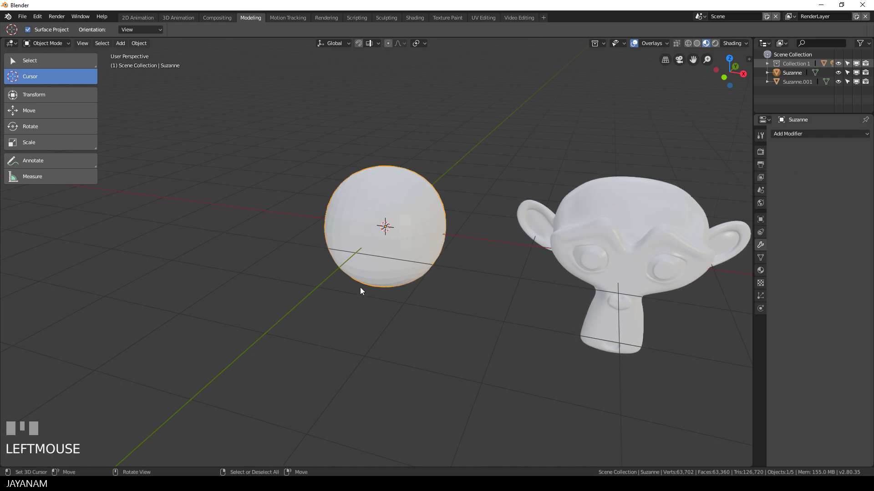
Inspect the shrinkwrapped monkey's mesh in Edit Mode, then return to Object Mode
scroll(419, 272, "up", 1)
key("Tab")
left_click(499, 274)
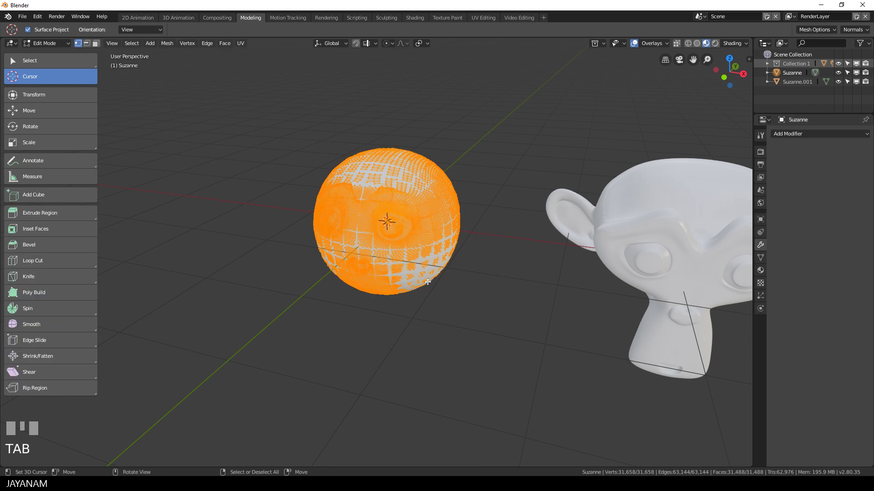
middle_click_drag(499, 274, 402, 288)
scroll(403, 288, "down", 1)
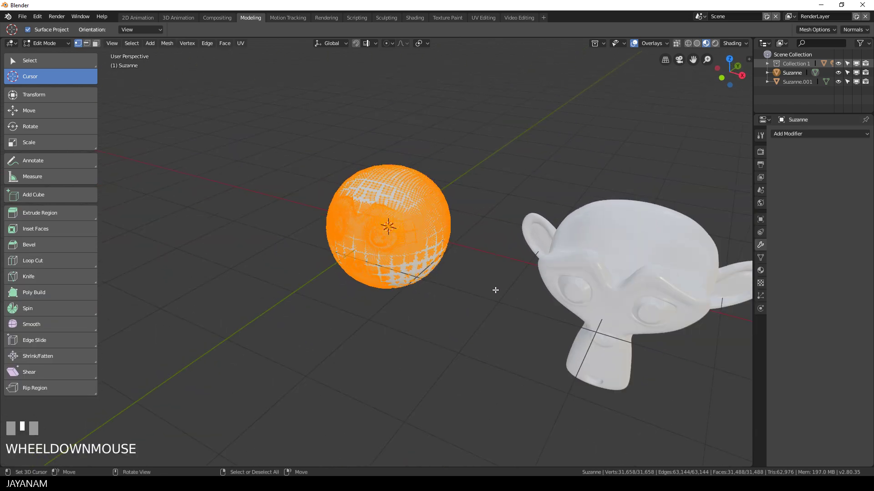
key("Tab")
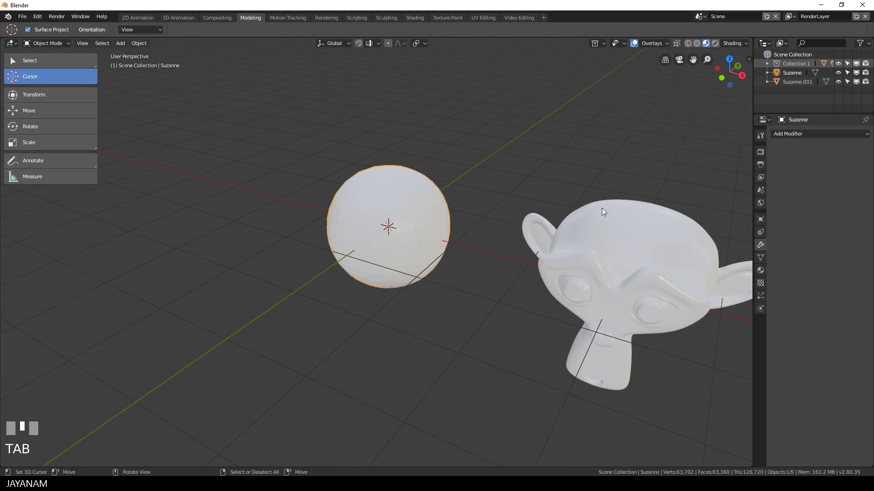
Delete the Cube object from Collection 1
left_click(765, 62)
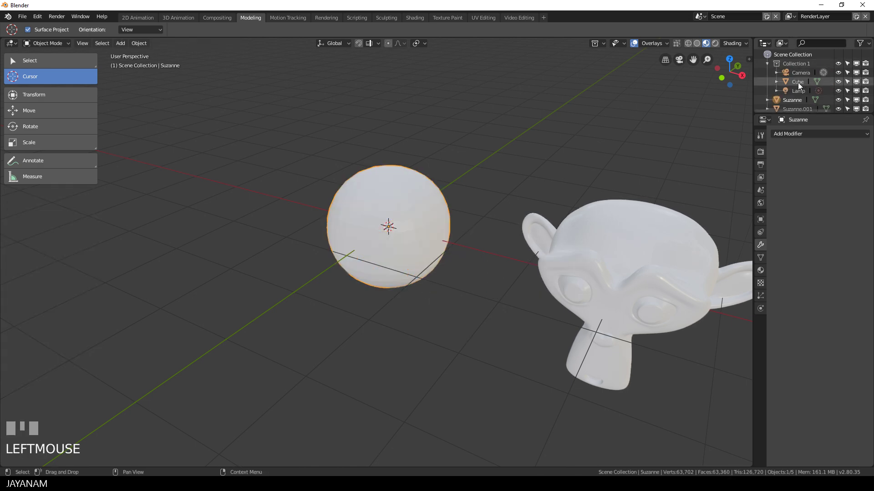
right_click(797, 82)
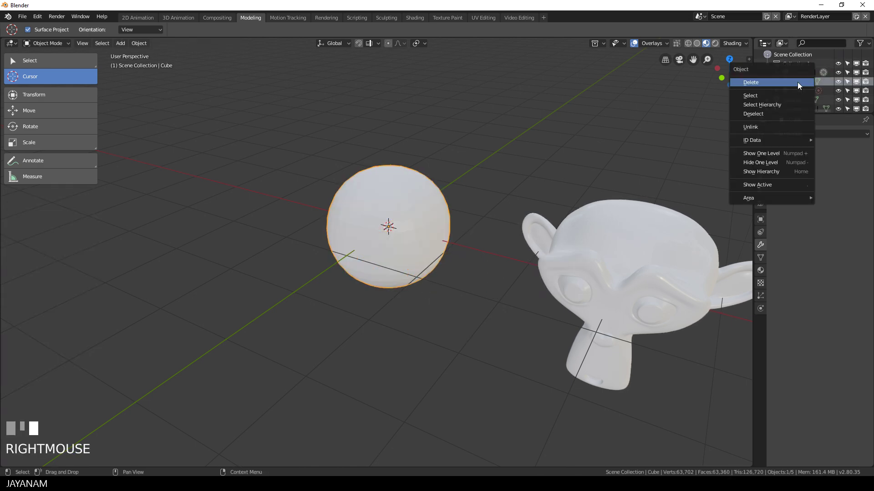
left_click(766, 82)
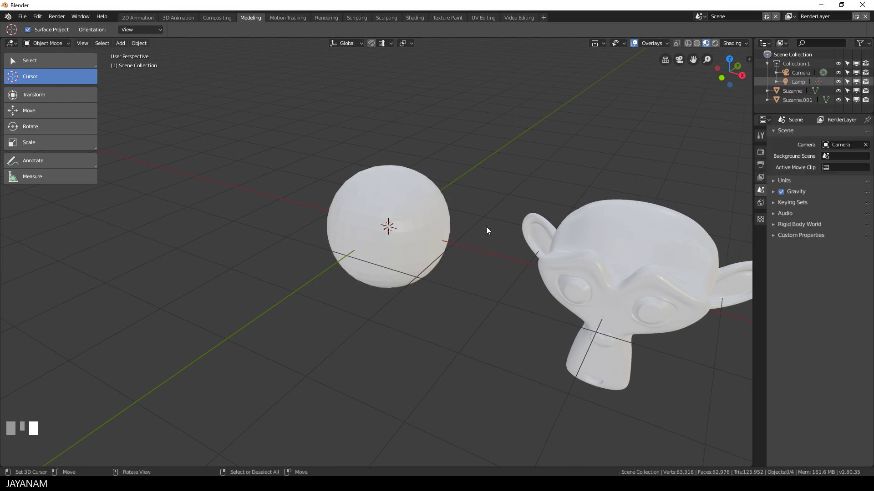
Join the duplicate monkey head Suzanne.001 as a shape key onto the sphere-shaped Suzanne object
right_click(418, 218)
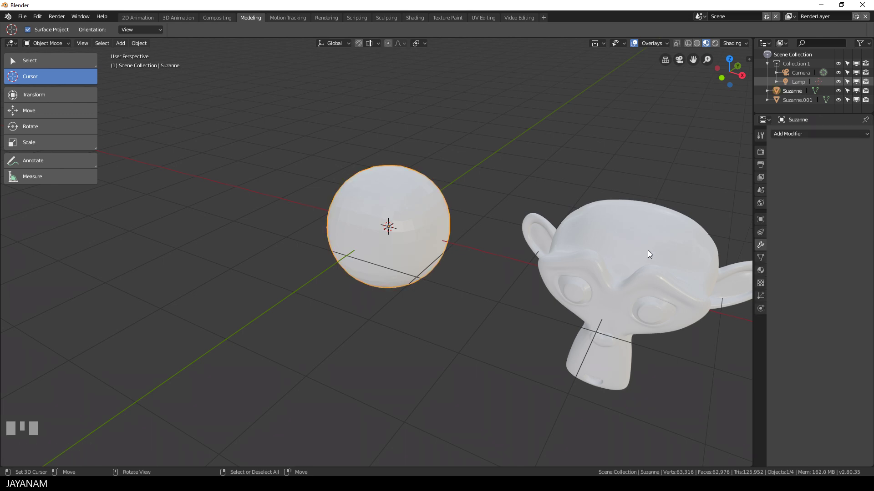
right_click(647, 250)
right_click(428, 228, "shift")
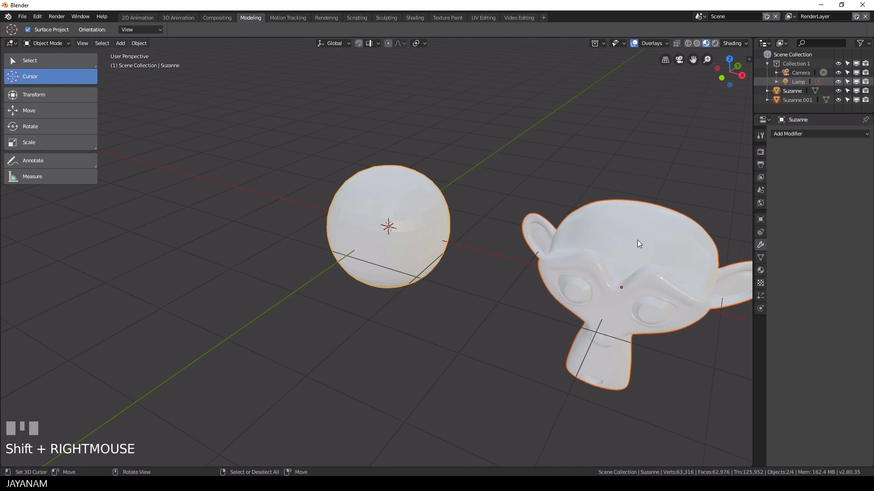
left_click(760, 257)
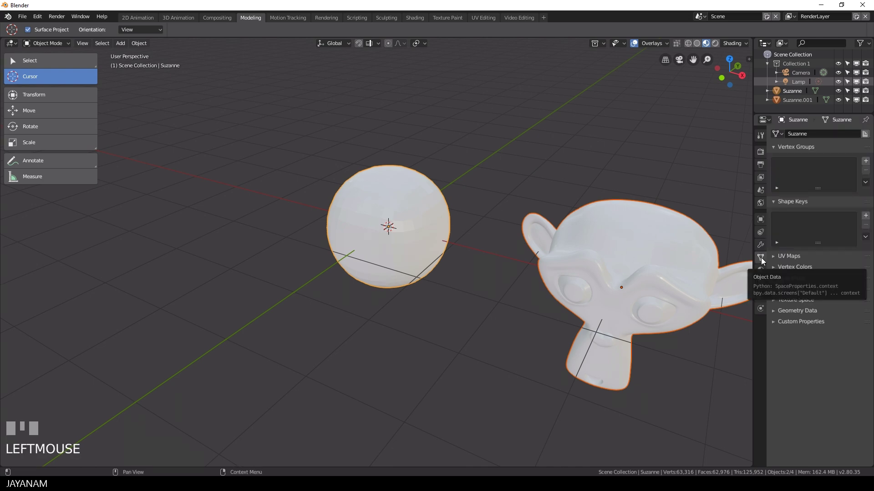
left_click(865, 238)
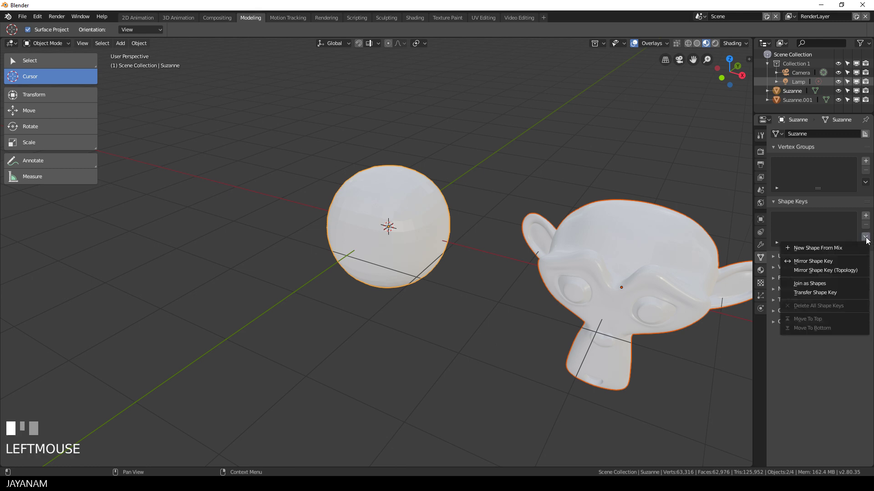
left_click(817, 283)
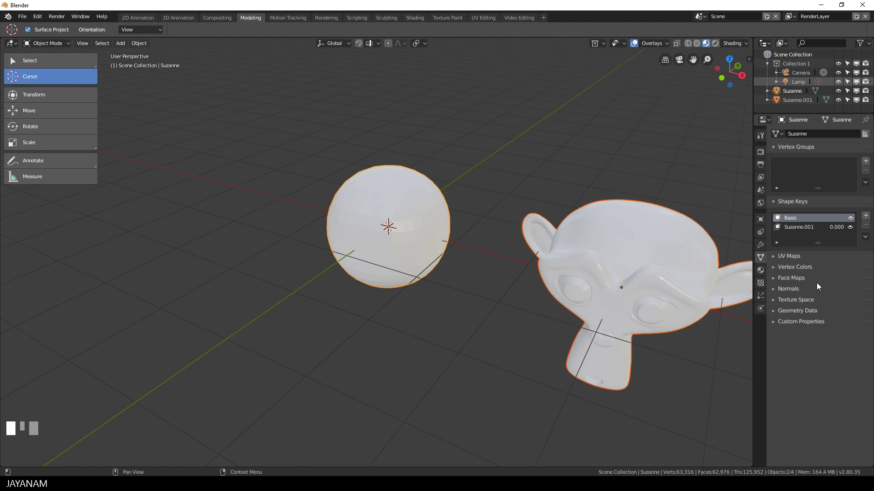
Preview the morph by varying the Suzanne.001 shape key's value, ending at 0.000
left_click(795, 230)
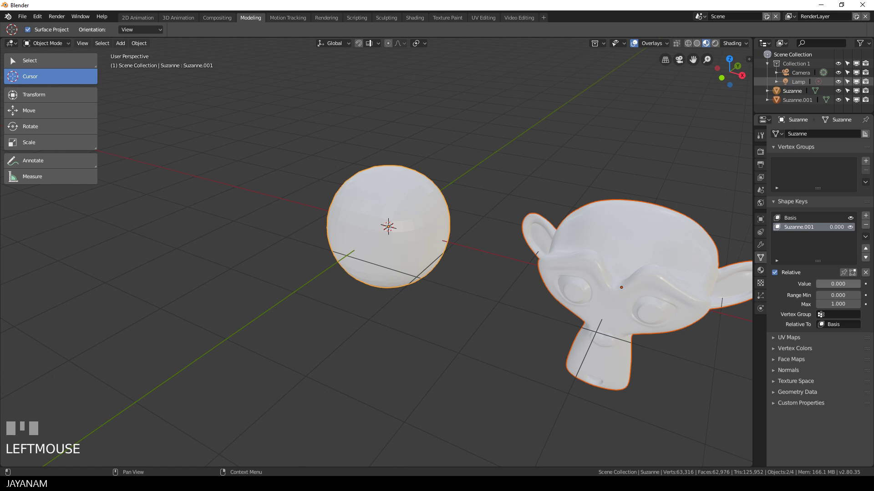
mouse_move(820, 284)
left_mouse_down()
mouse_move(860, 284)
mouse_move(815, 285)
left_mouse_up()
scroll(477, 287, "down", 1)
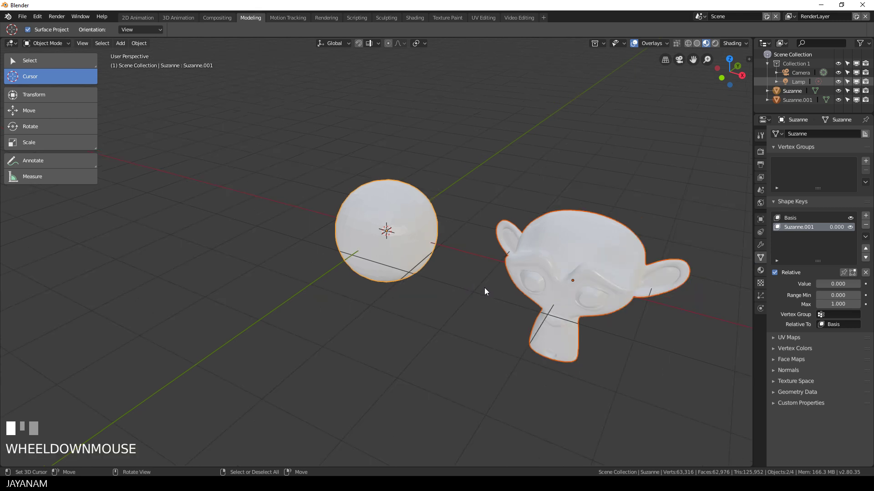
Delete the duplicate monkey head Suzanne.001 and hide the viewport overlays
right_click(575, 247)
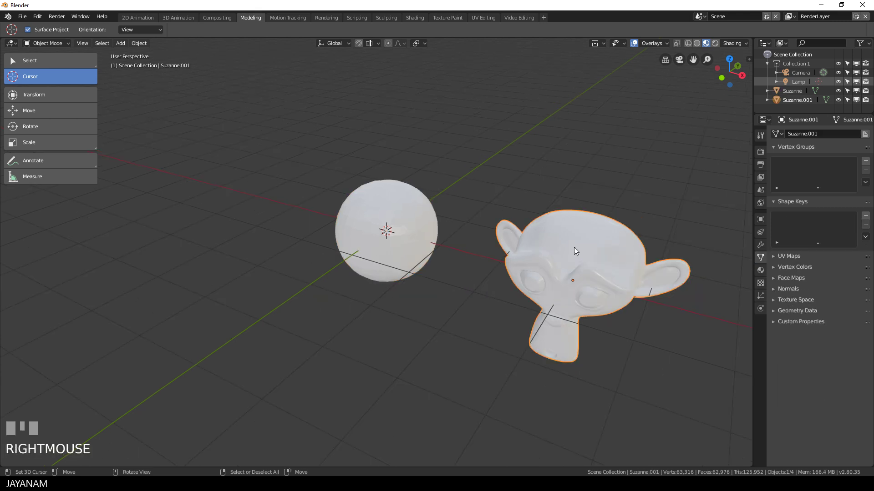
key("Delete")
scroll(537, 267, "up", 2)
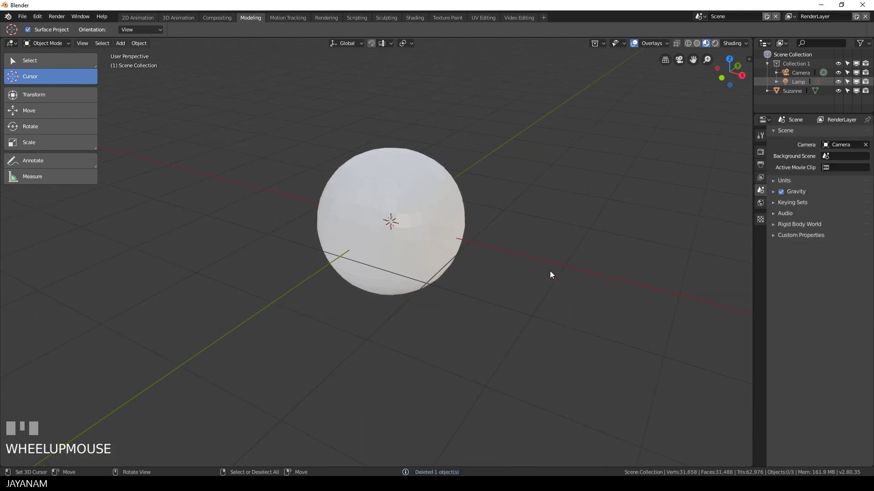
left_click(634, 42)
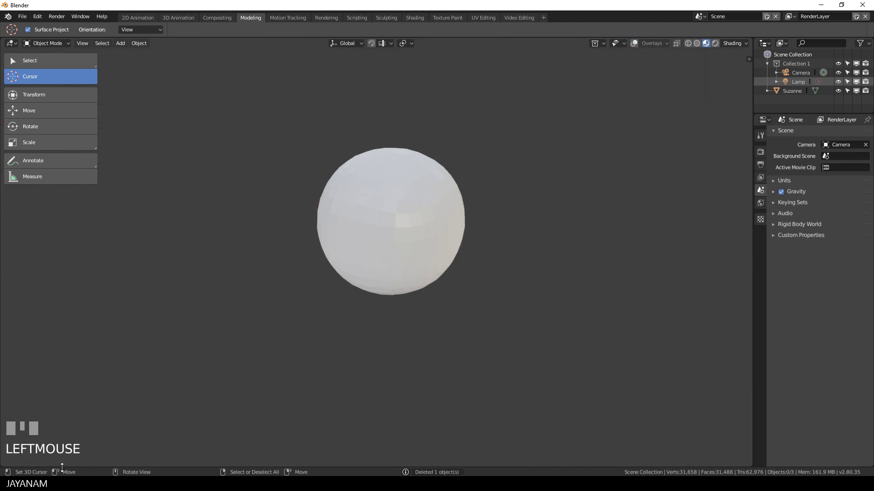
Split the 3D viewport horizontally and turn the new lower area into a Timeline editor
left_click(2, 465)
left_click_drag(1, 465, 9, 342)
left_click(12, 347)
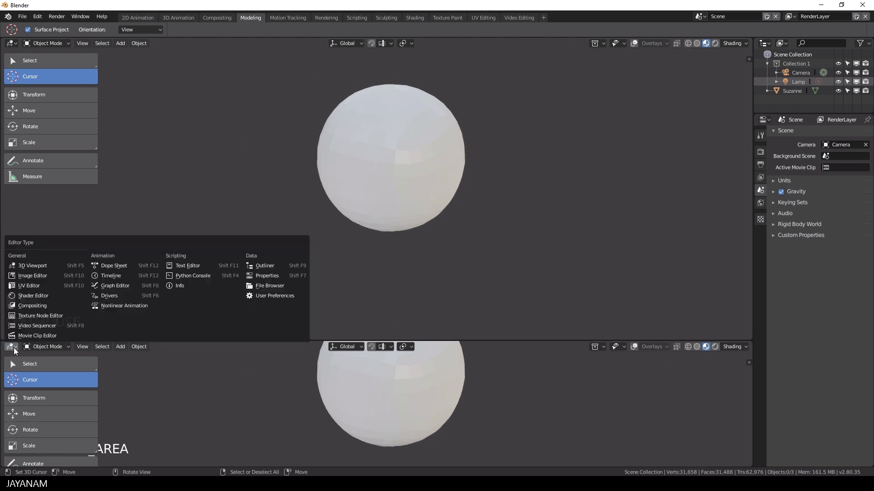
left_click(109, 275)
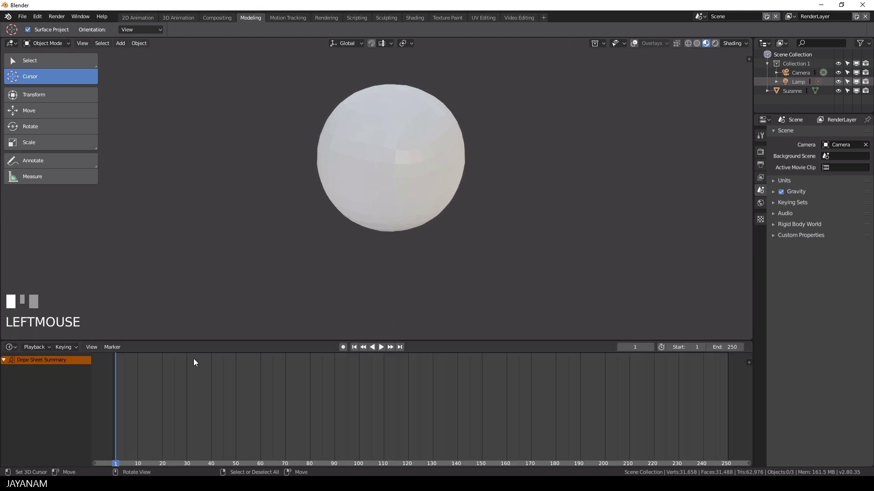
Select the Suzanne sphere and keyframe its Suzanne.001 shape key value of 0.000 at frame 1
right_click(416, 185)
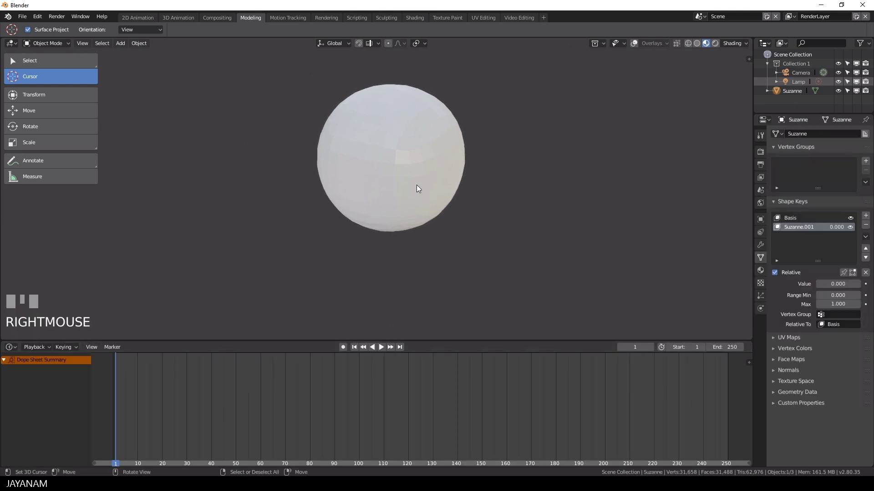
left_click(760, 258)
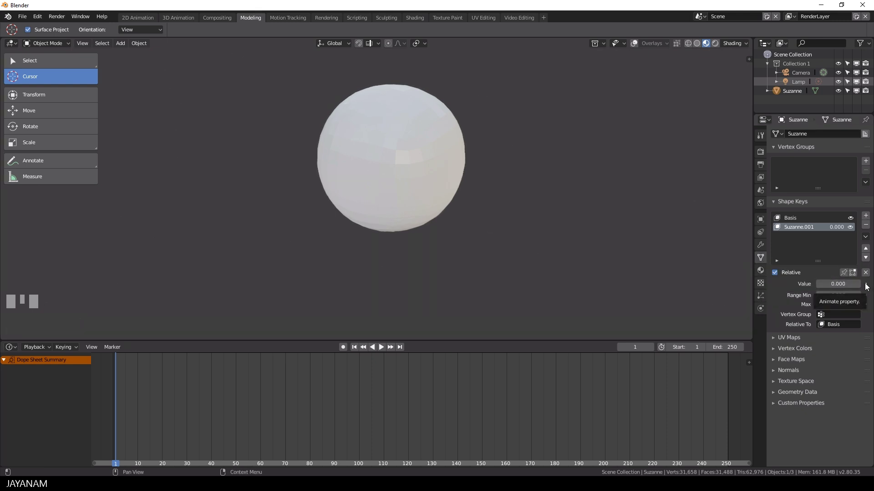
left_click(866, 285)
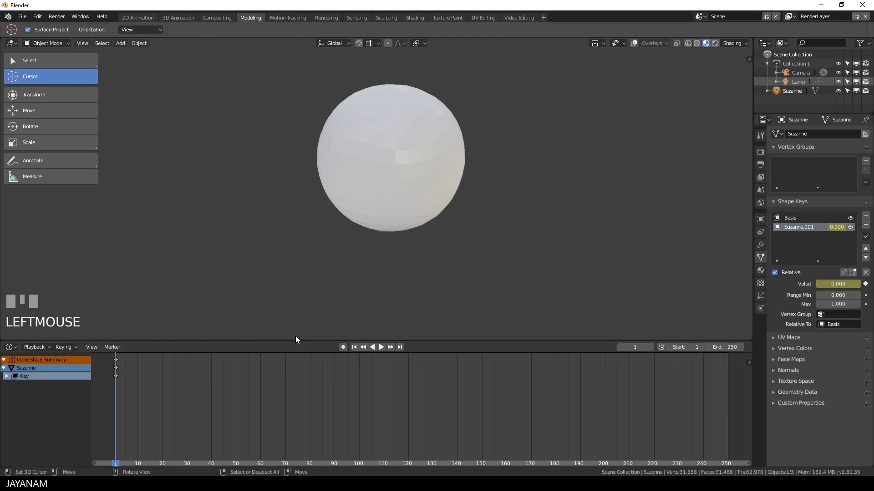
At frame 60, set the Suzanne.001 shape key value to 1.000 and insert keyframes for all channels
left_click_drag(114, 399, 260, 421)
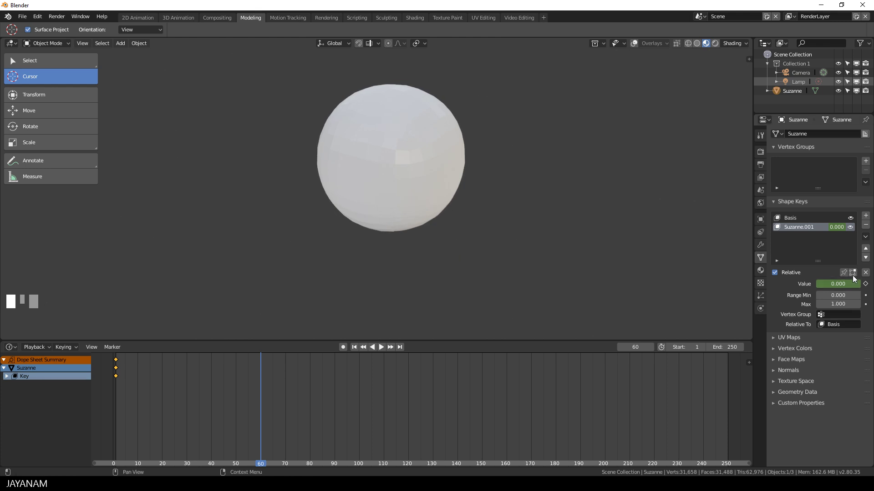
left_click_drag(829, 283, 860, 283)
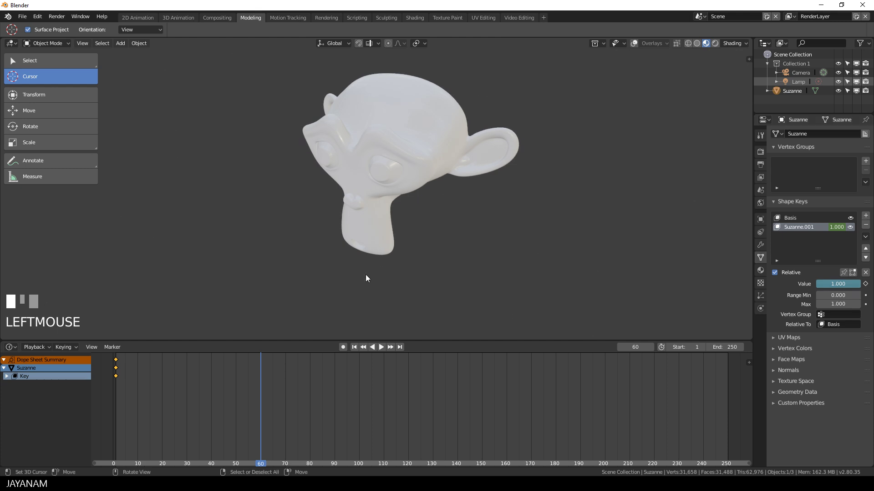
key("i")
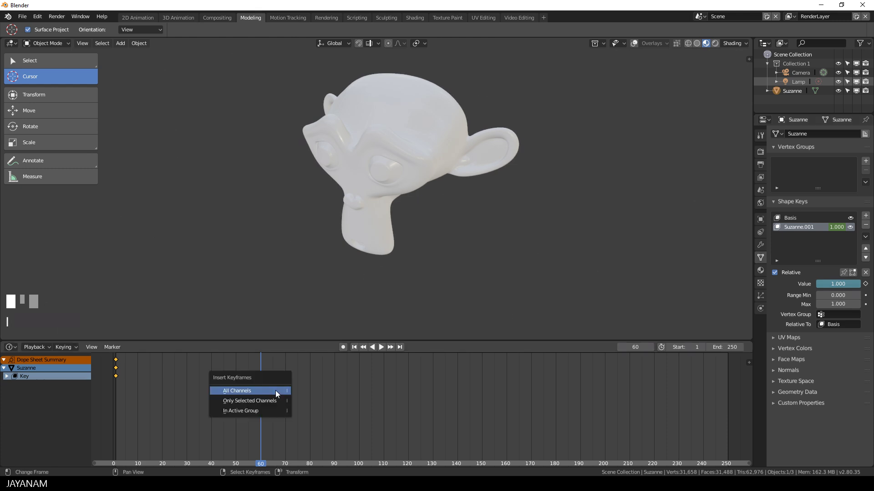
left_click(276, 390)
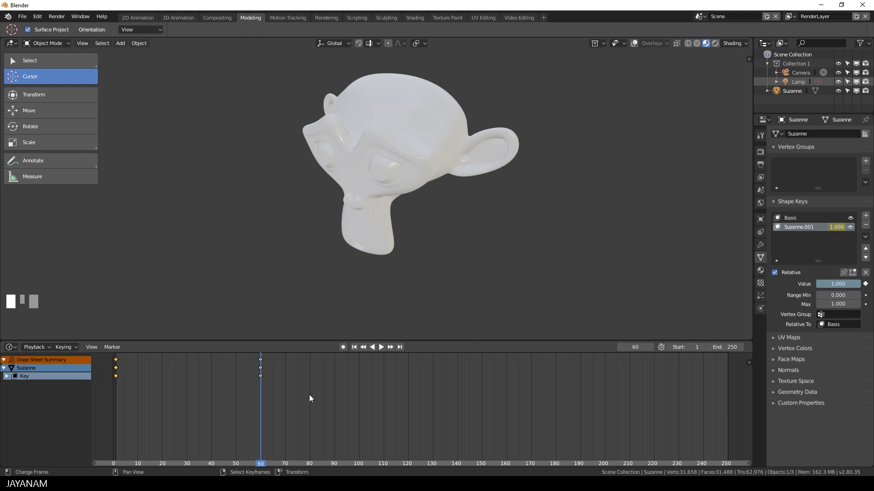
Go back to frame 1 and preview the keyframed morph from sphere to monkey head
left_click_drag(264, 411, 115, 411)
key("space")
key("space")
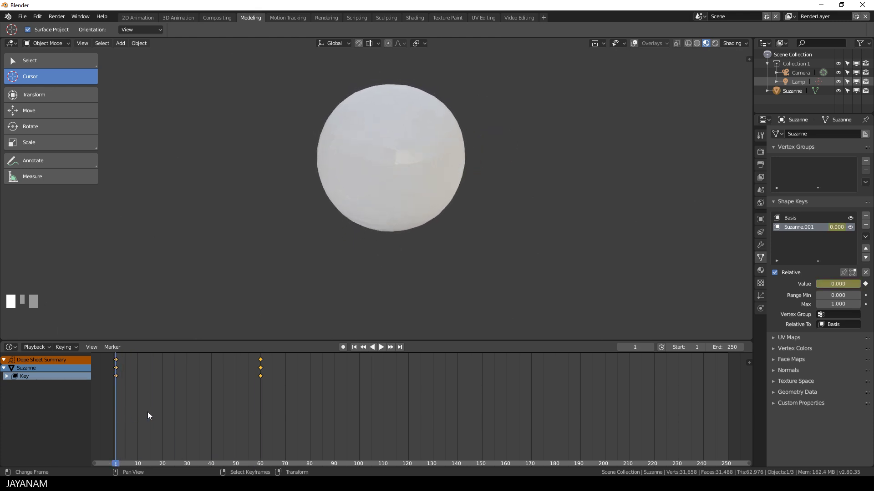
Enable auto keying and scale the Suzanne object down to about 0.122 at frame 1
left_click(343, 347)
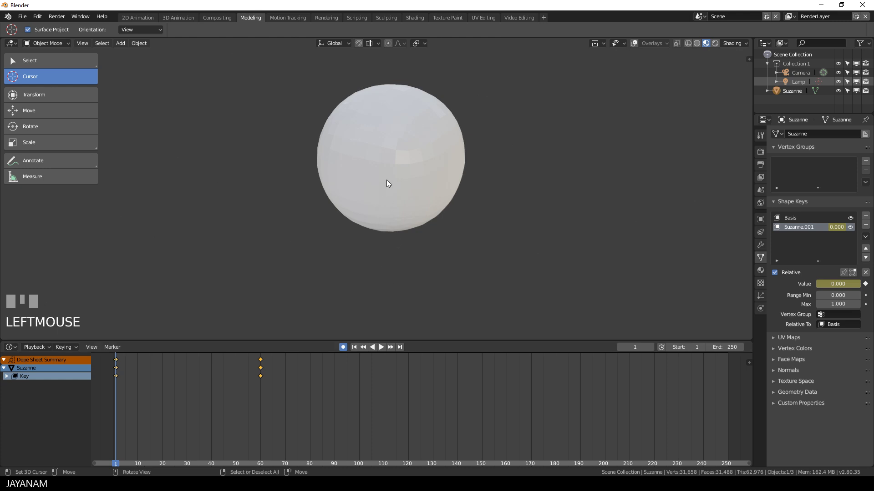
right_click(455, 224)
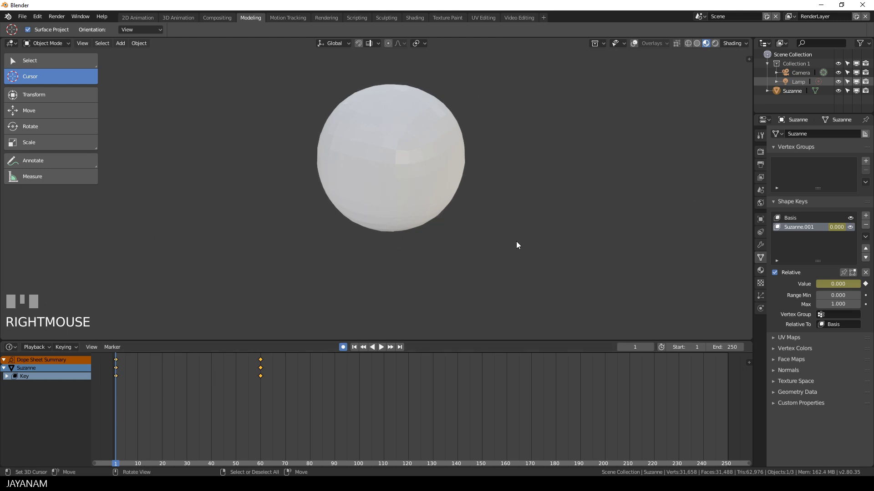
key("s")
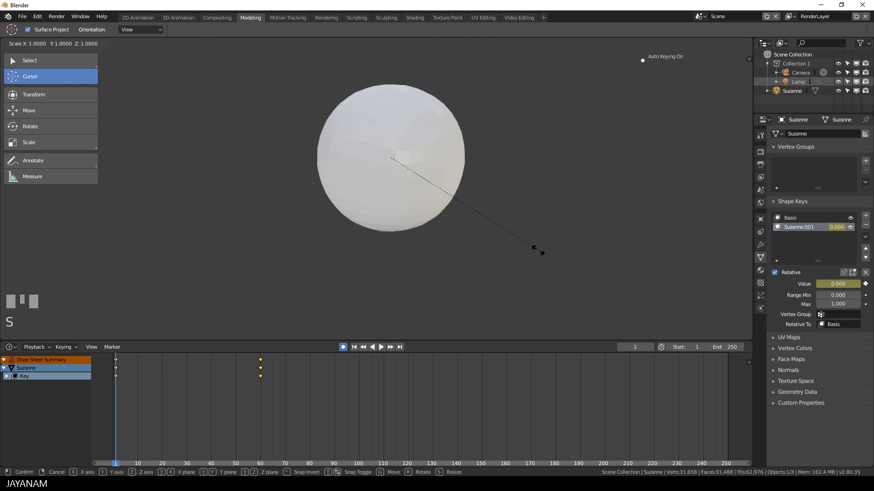
left_click(402, 176)
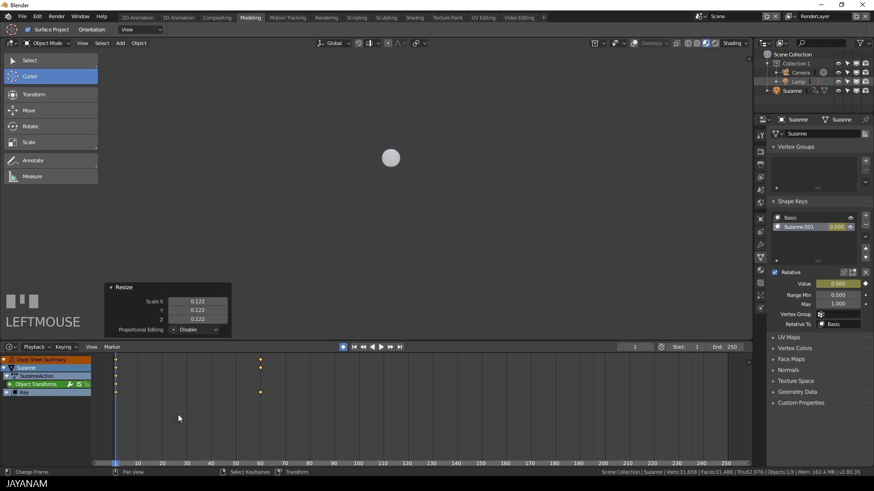
At frame 60, clear Suzanne's scale and enlarge the monkey head to about 1.259
left_click_drag(117, 428, 261, 436)
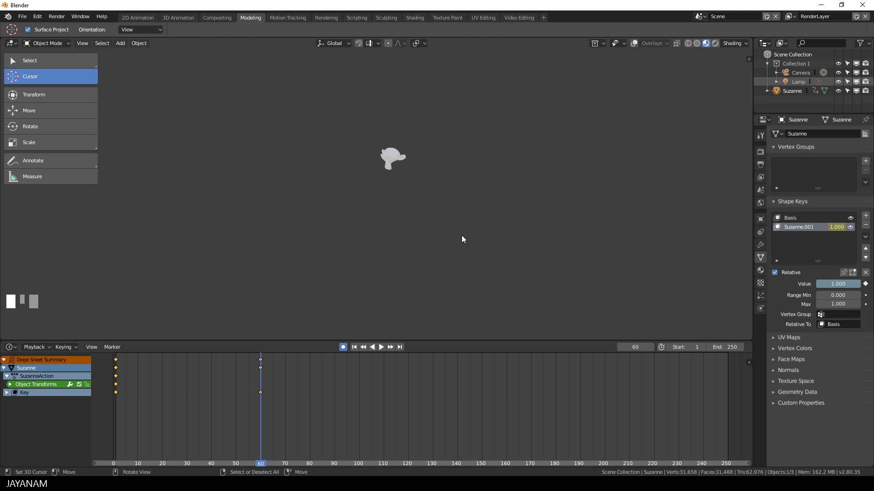
key("alt+s")
key("s")
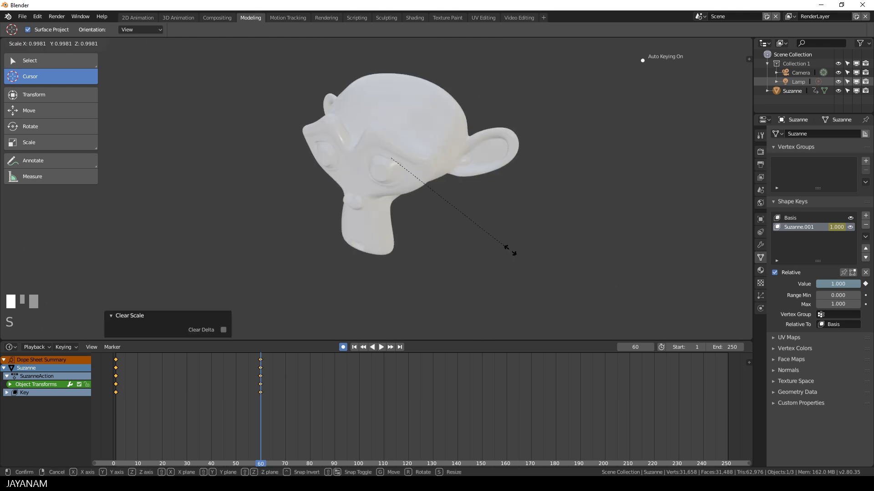
left_click(546, 264)
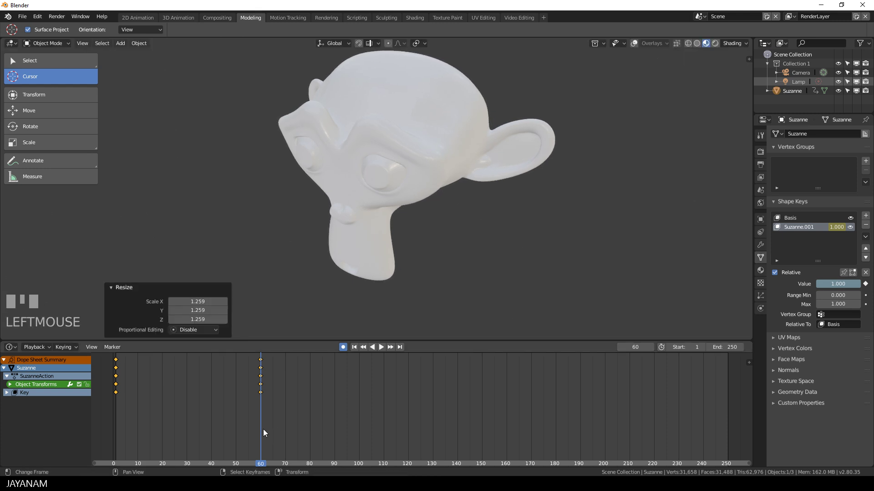
Review the combined scale and morph animation by scrubbing up to frame 60 and playing it from the start
left_click(203, 426)
left_click_drag(203, 425, 261, 425)
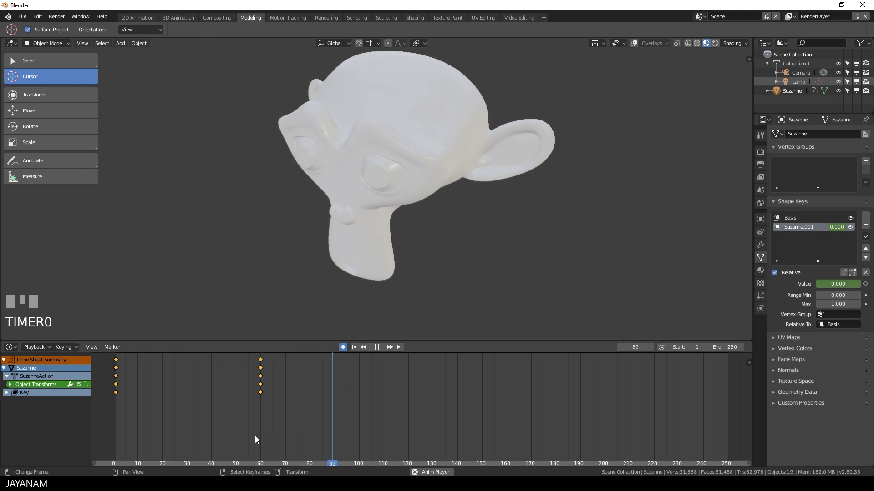
key("shift+Left")
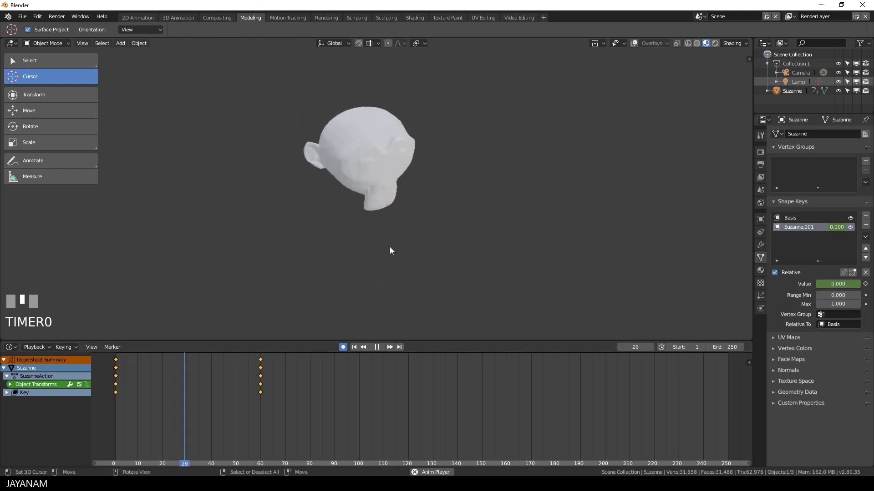